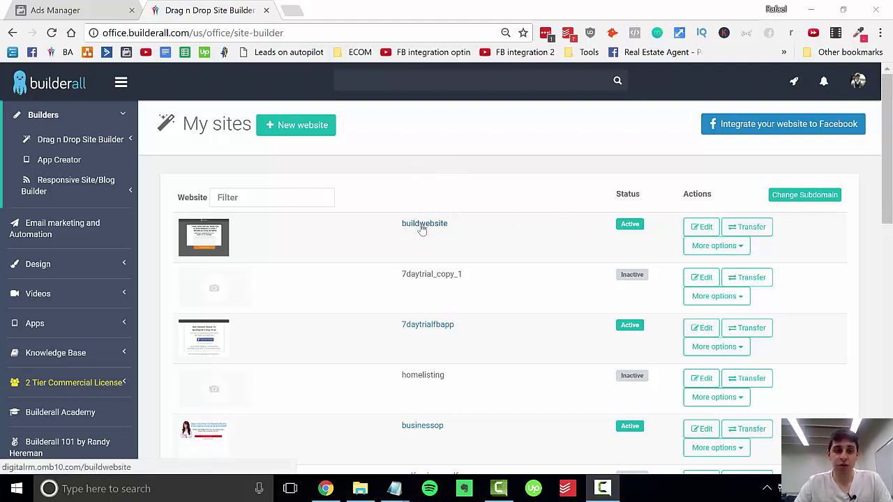
Step: Start a new Click Map website entry with the map name test1
click(59, 324)
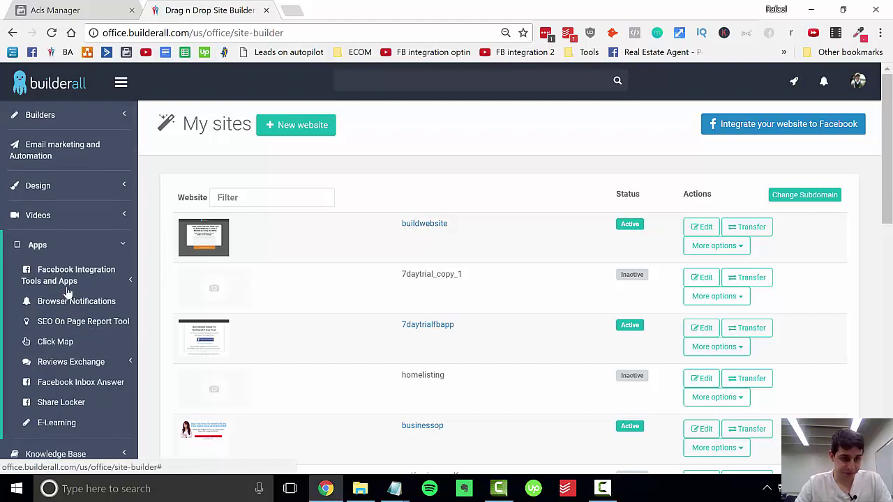
click(65, 342)
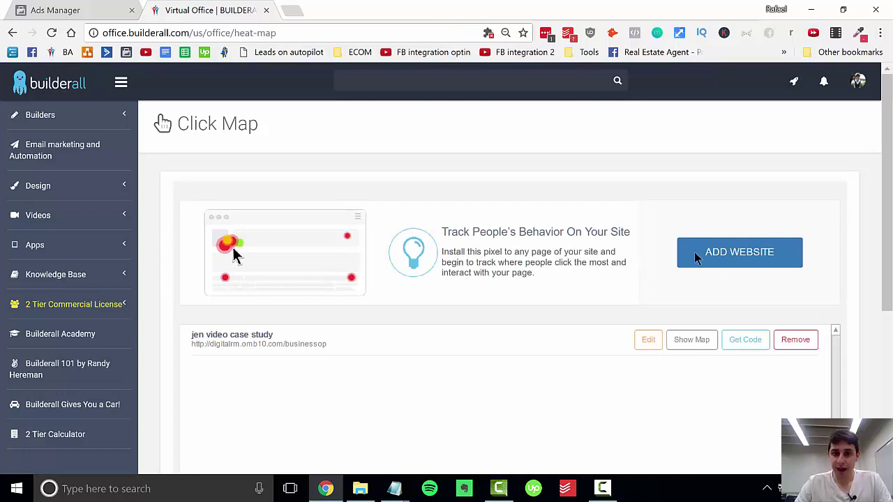
scroll(722, 258, down, 1)
click(729, 194)
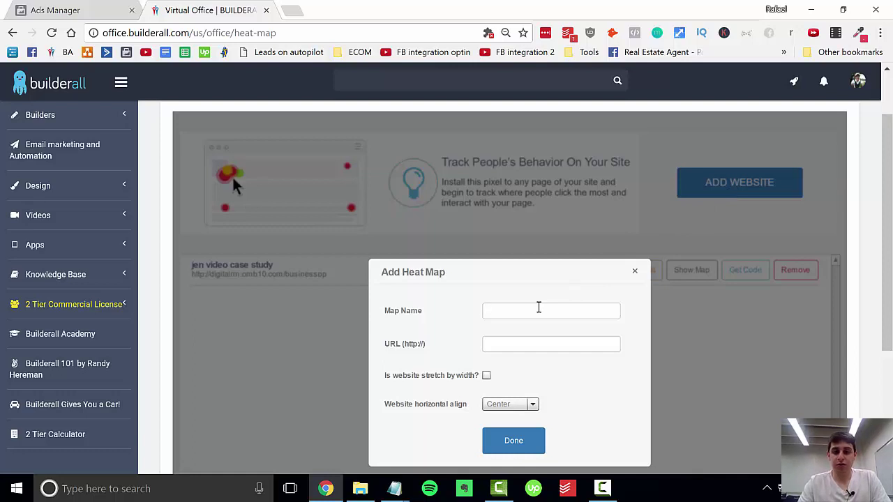
click(538, 308)
text(test1)
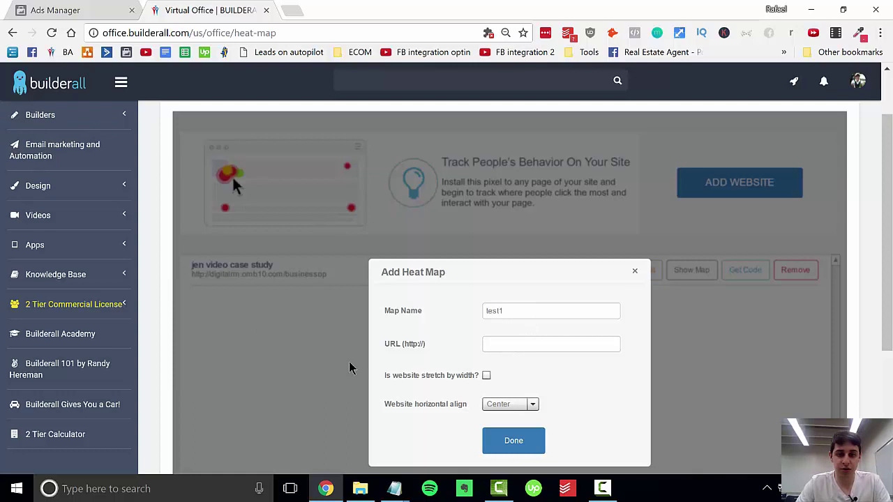
Step: Open the Drag n Drop Site Builder's My sites list in a new tab
scroll(98, 170, up, 1)
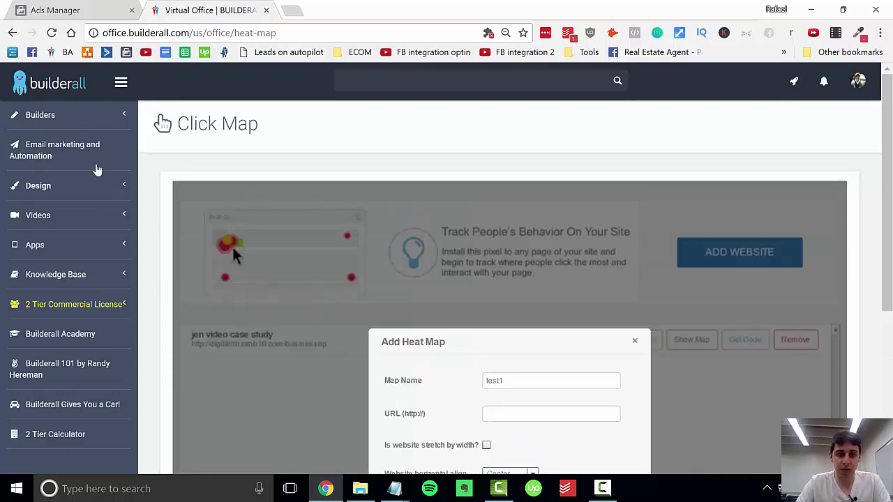
click(91, 126)
click(73, 140)
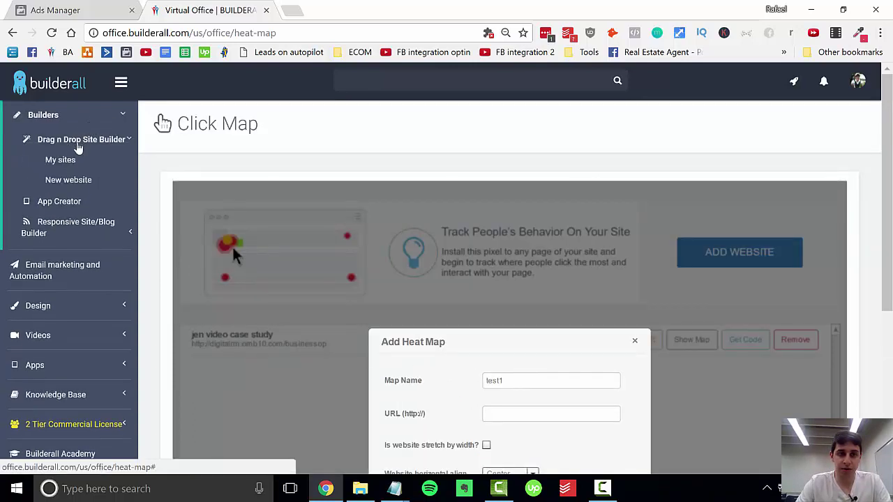
ctrl+click(148, 163)
click(319, 10)
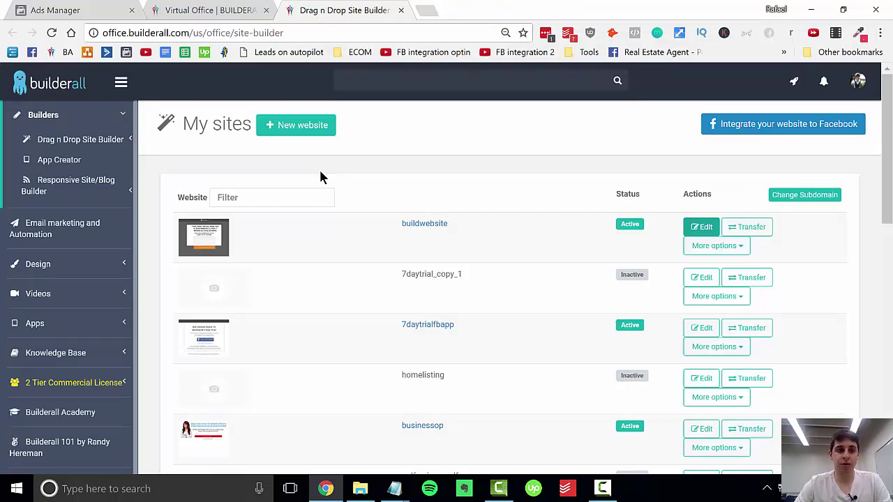
Step: Copy the buildwebsite landing page's full address and return to the My sites tab
click(417, 223)
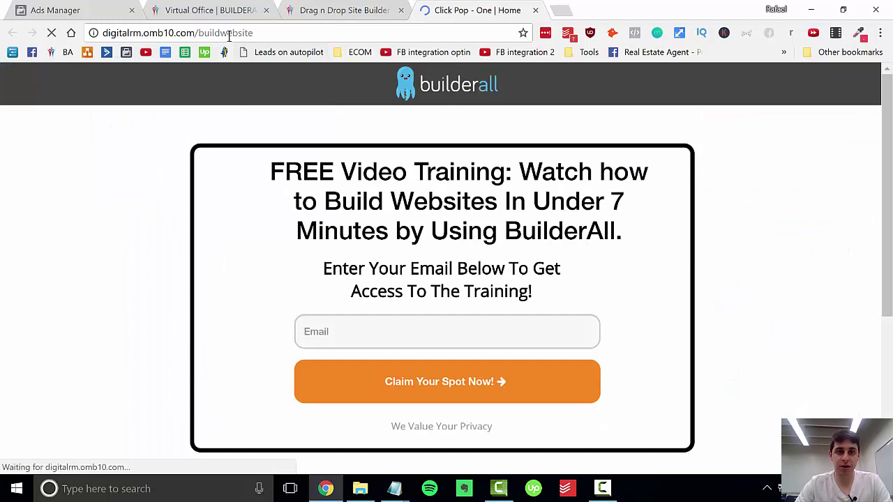
click(230, 33)
right_click(229, 33)
click(248, 85)
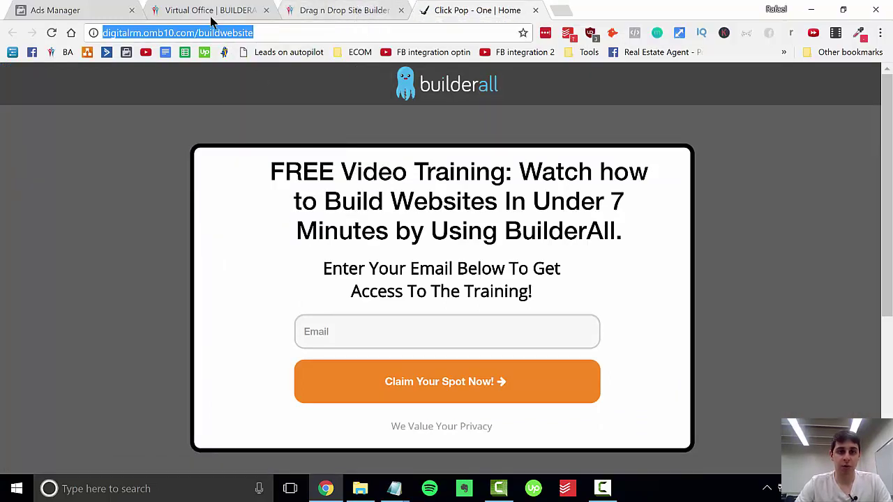
click(351, 11)
Step: Paste the address as the test1 map URL, save it, and select the generated tracking script
click(213, 8)
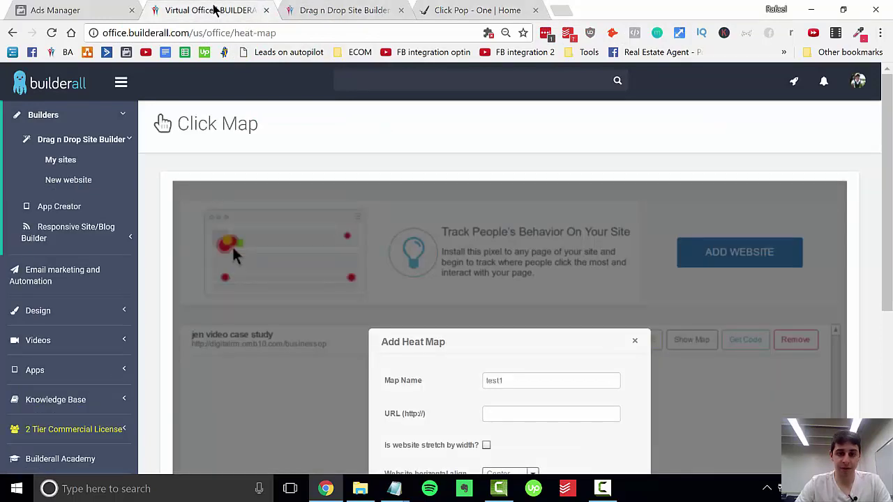
scroll(512, 349, down, 1)
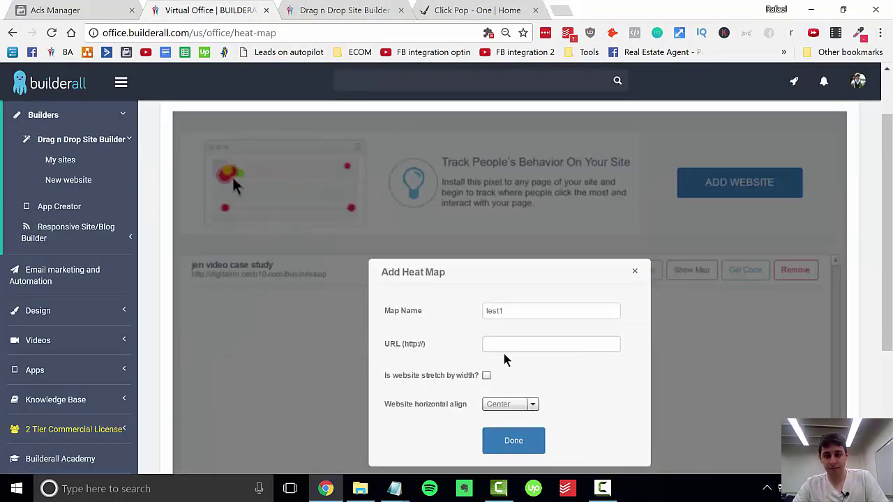
key(ctrl+v)
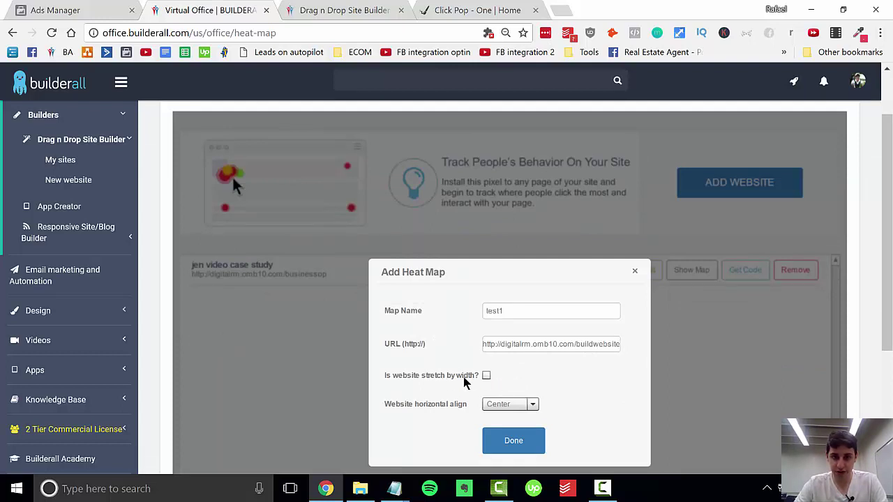
scroll(514, 442, down, 1)
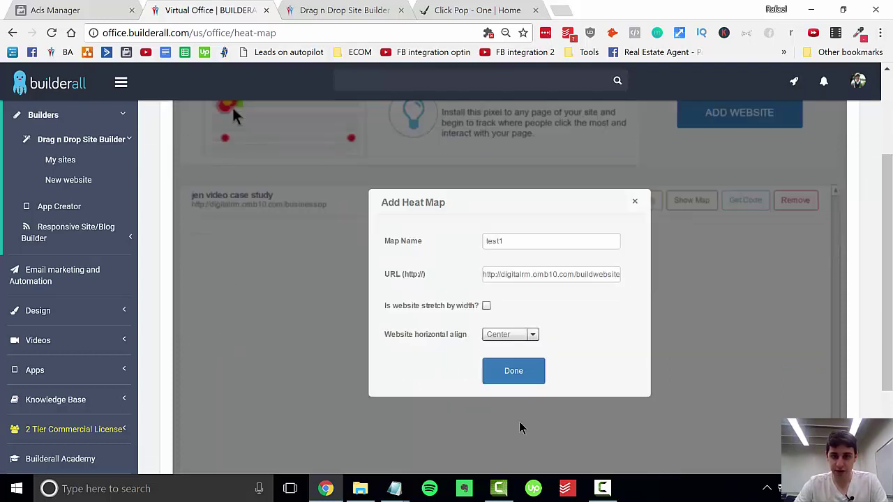
click(512, 377)
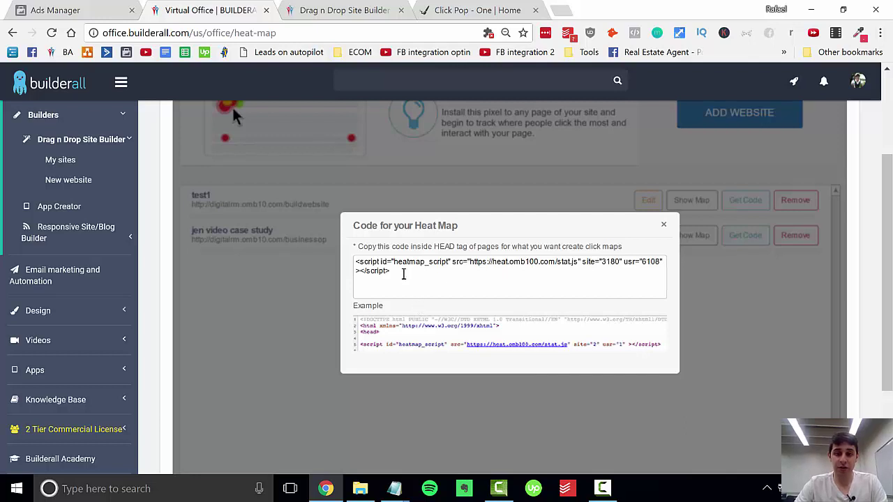
click(368, 260)
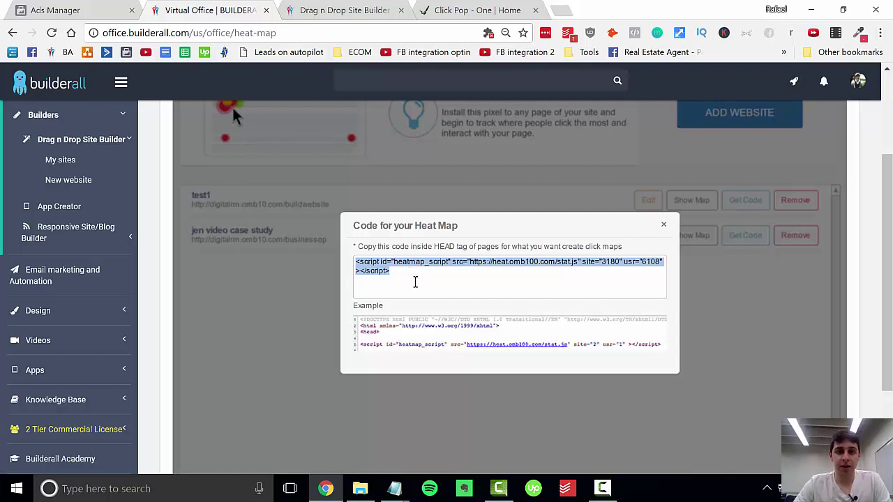
click(327, 9)
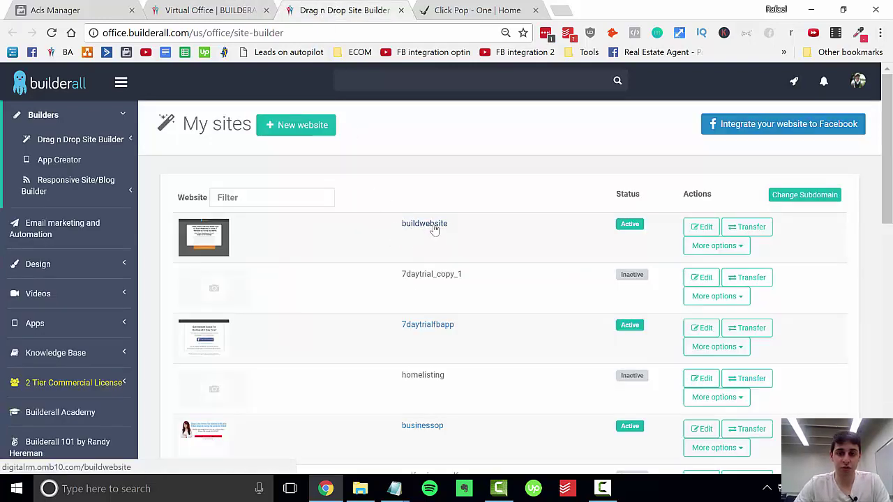
Step: Paste the tracking script into the Scripts field of the Click Pop - One layout settings
click(703, 227)
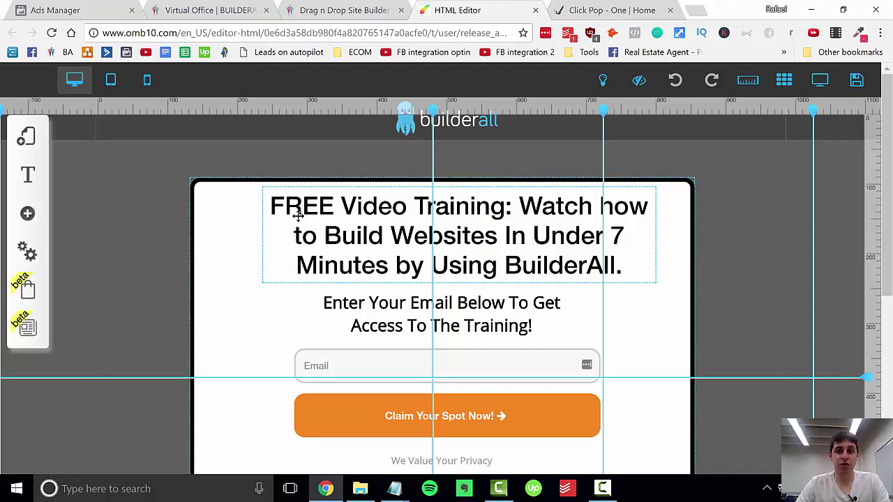
click(25, 136)
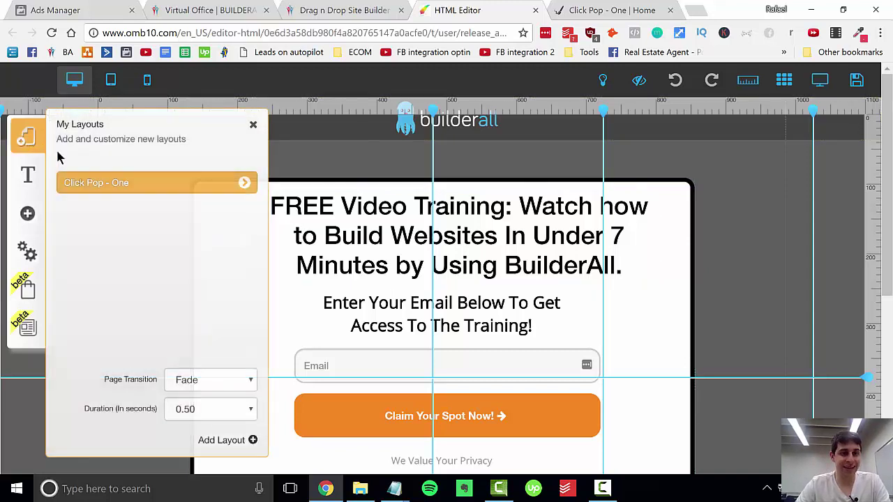
click(244, 182)
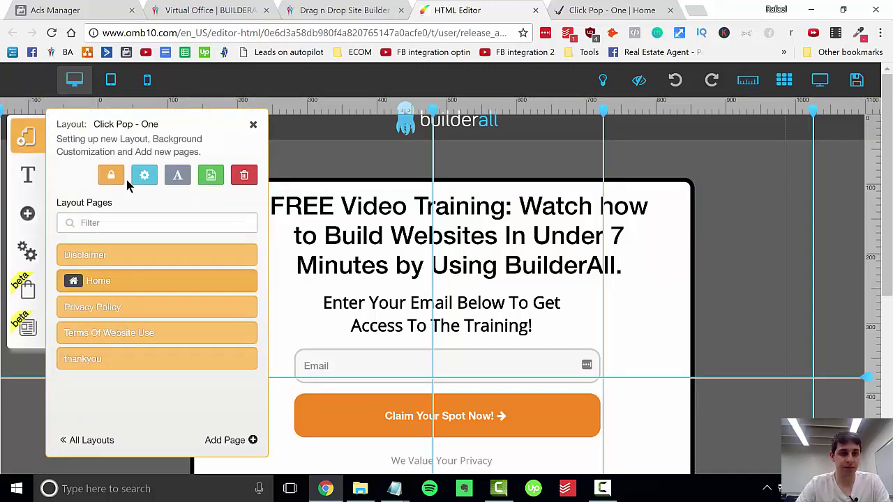
click(145, 178)
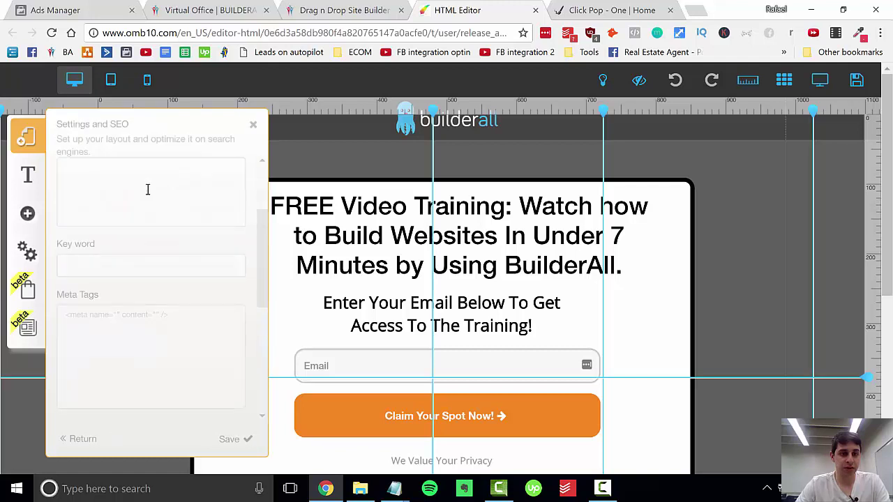
scroll(140, 336, down, 5)
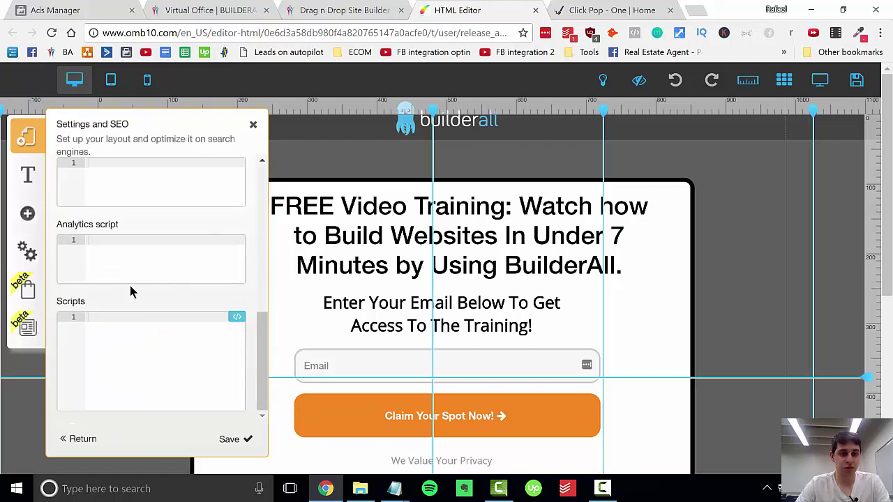
click(137, 315)
key(ctrl+v)
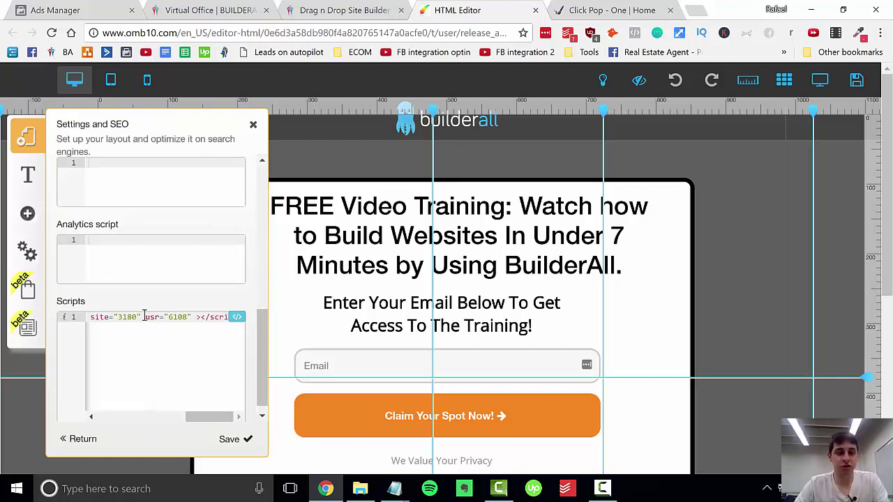
click(247, 439)
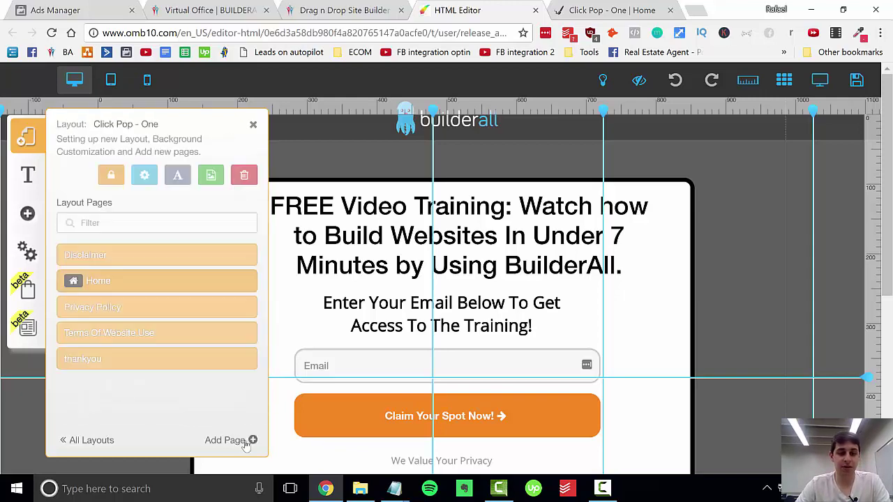
Step: Save the page changes and close the layout pages panel
click(857, 80)
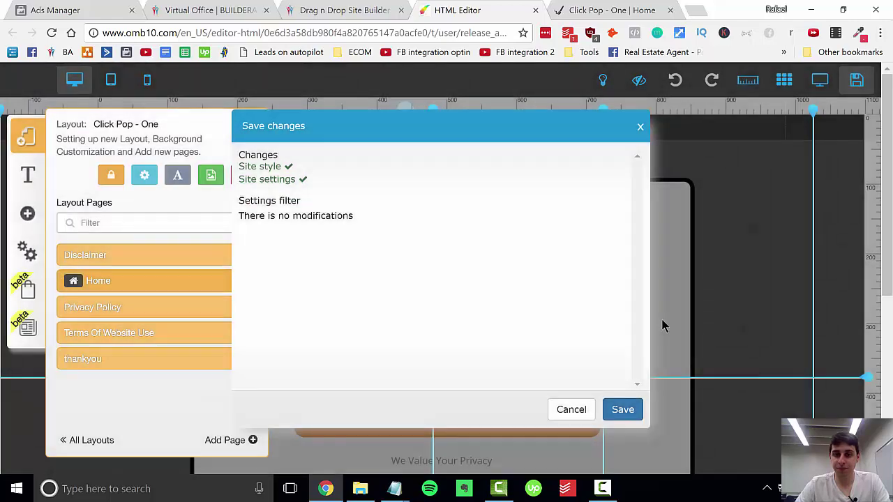
click(628, 412)
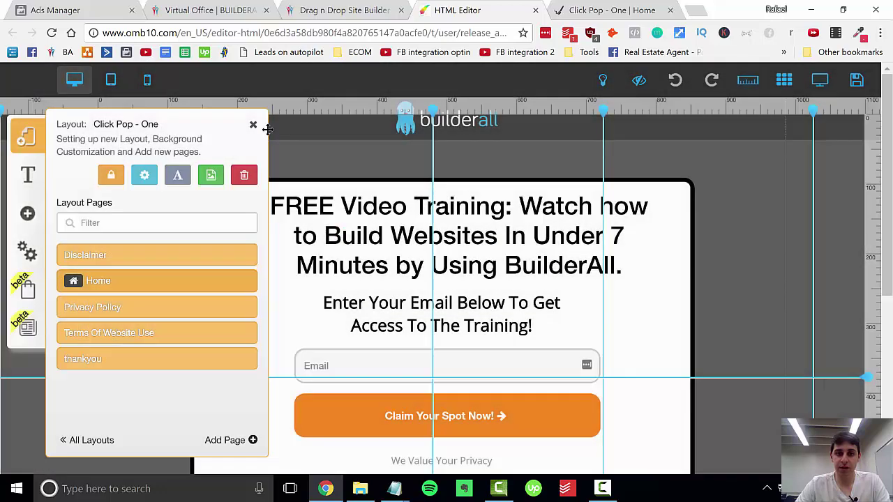
click(253, 124)
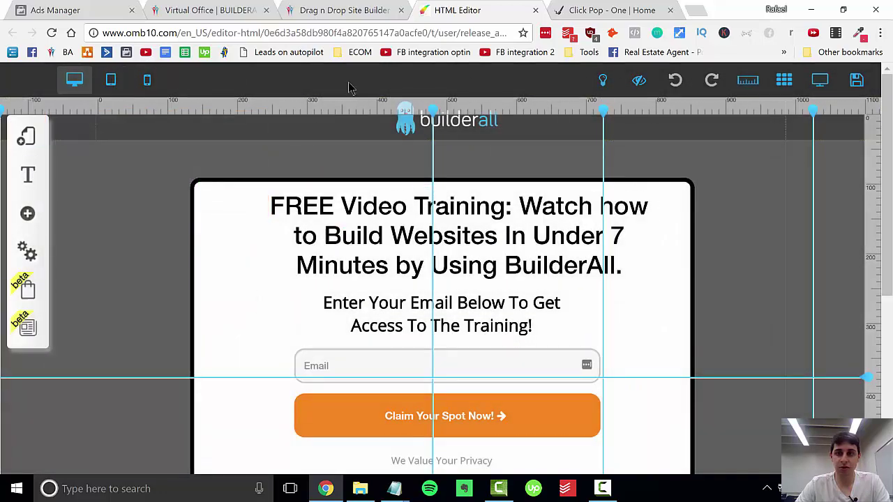
Step: Open the live buildwebsite page, leave the editor tab closed, and reload the page
click(360, 8)
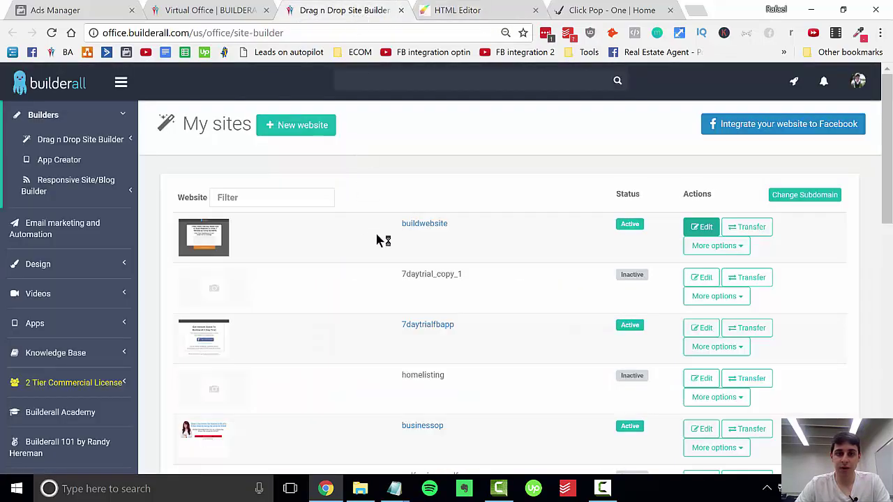
click(423, 226)
click(599, 14)
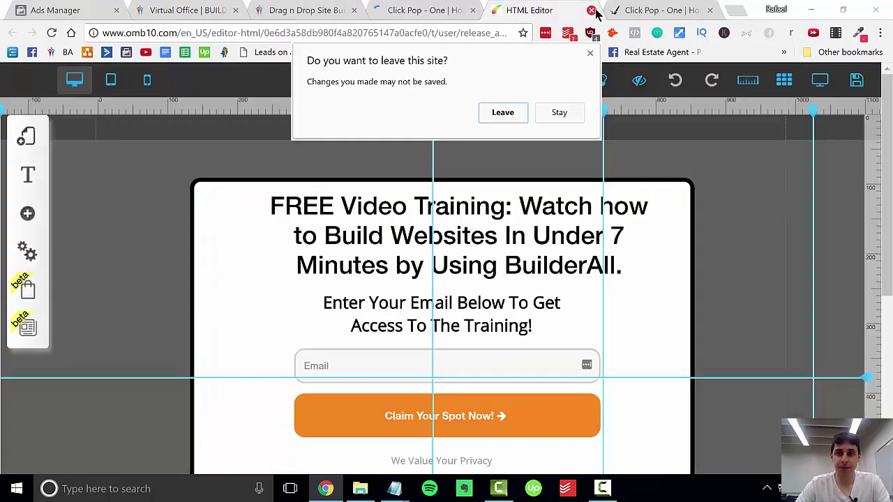
click(517, 115)
click(591, 9)
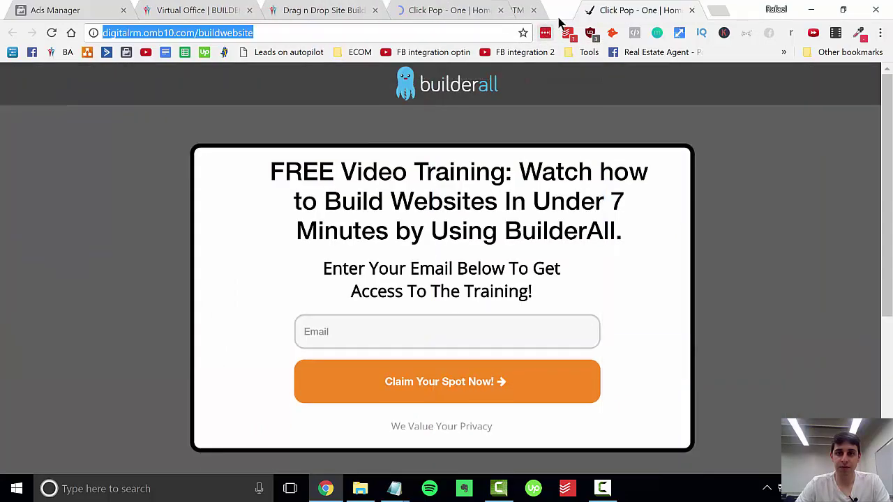
key(Return)
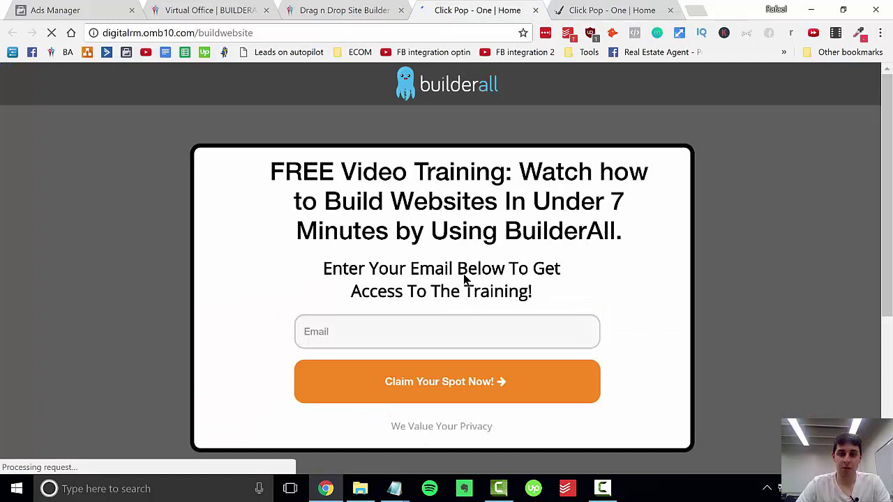
Step: Register test clicks on the headline, background and email subheading, then return to My sites
double_click(405, 202)
triple_click(405, 202)
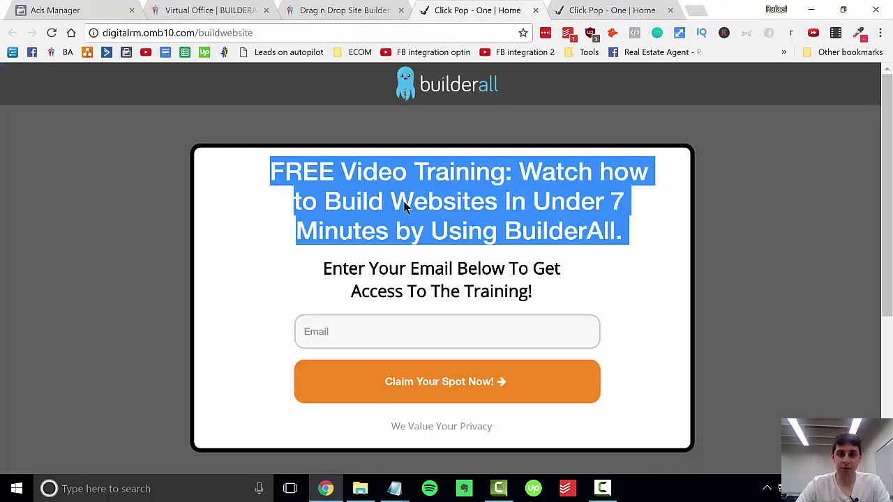
click(779, 167)
triple_click(343, 268)
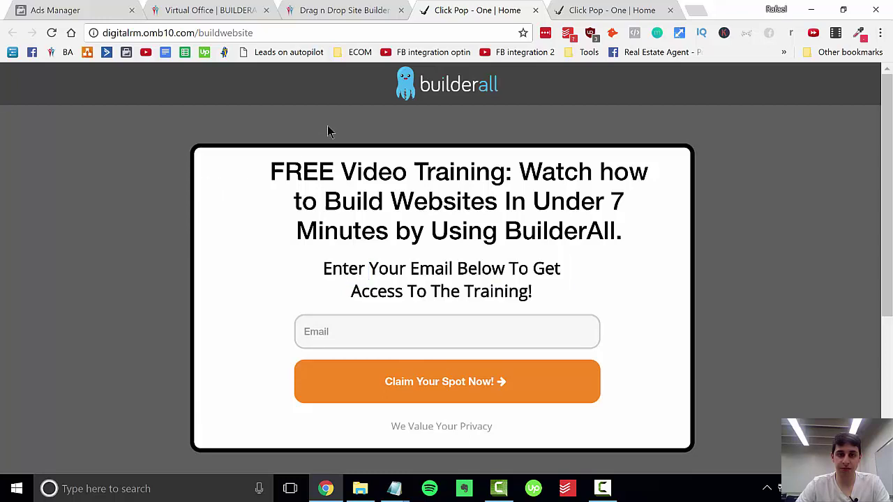
triple_click(328, 199)
double_click(329, 199)
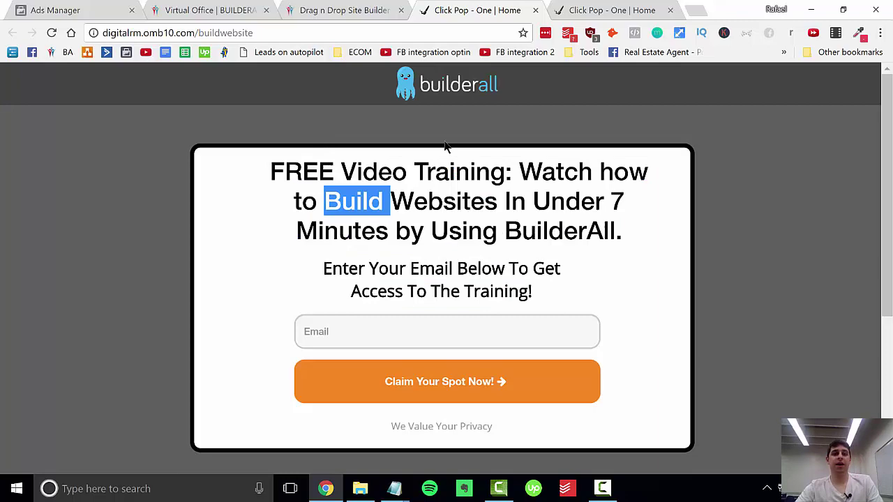
click(335, 10)
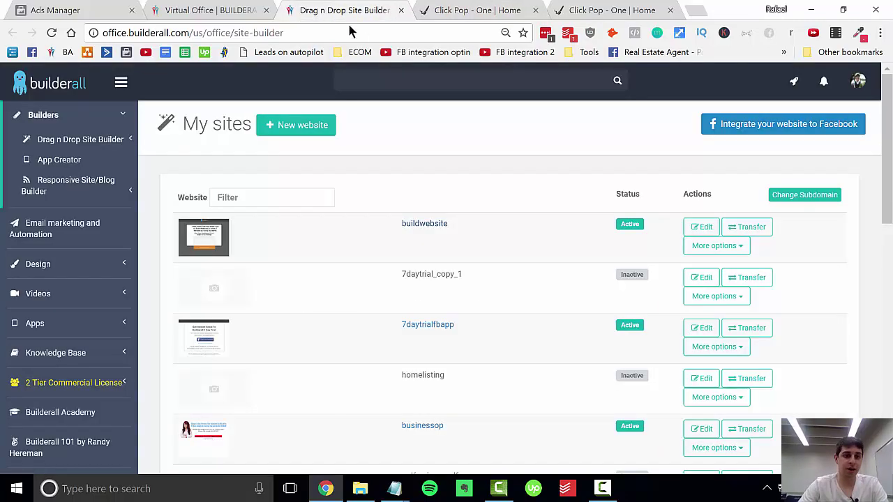
Step: Open the test1 heat map report from the Click Map app
click(56, 323)
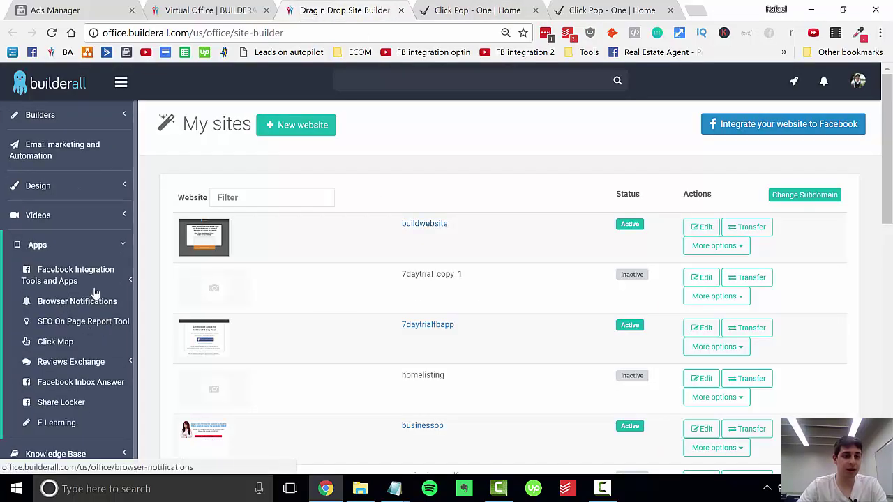
click(62, 342)
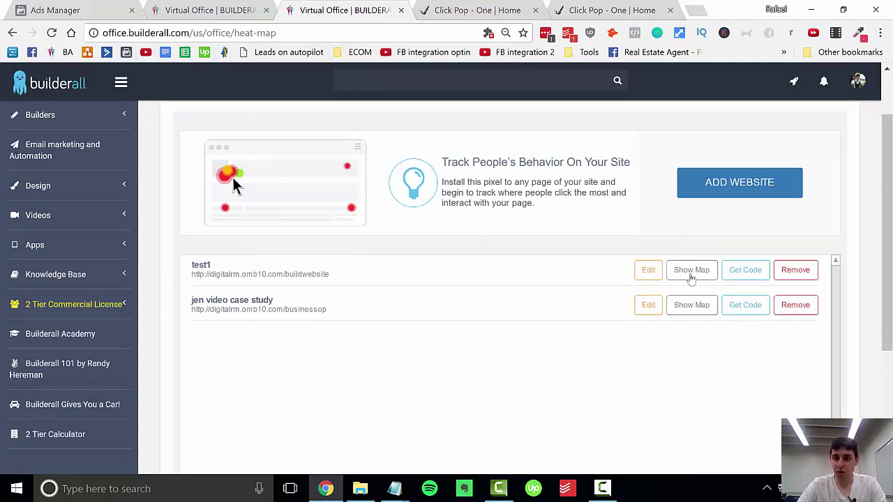
click(691, 278)
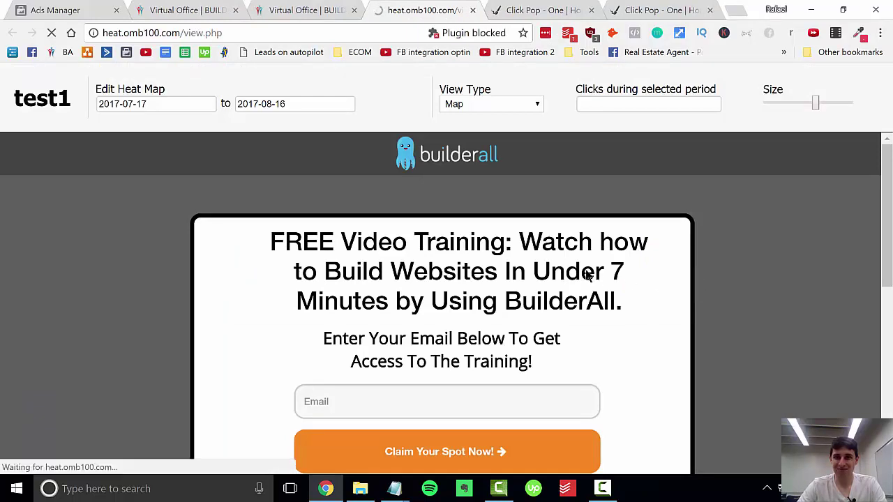
scroll(454, 199, down, 2)
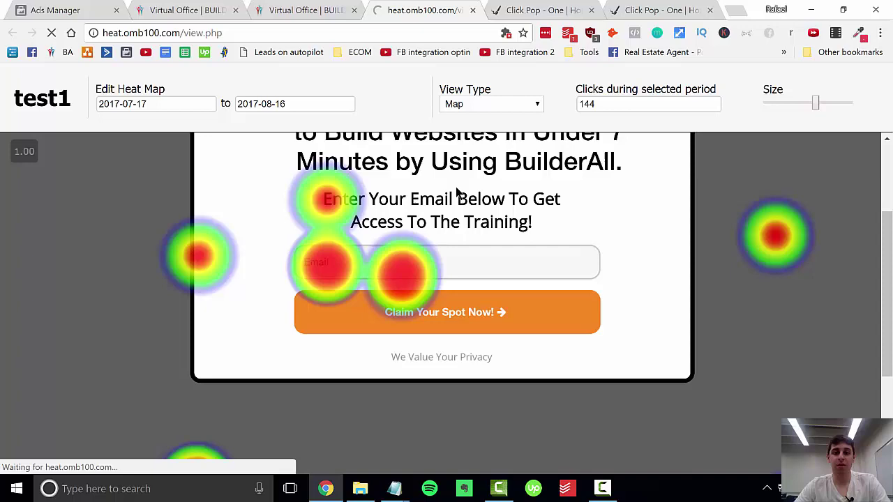
scroll(458, 230, up, 2)
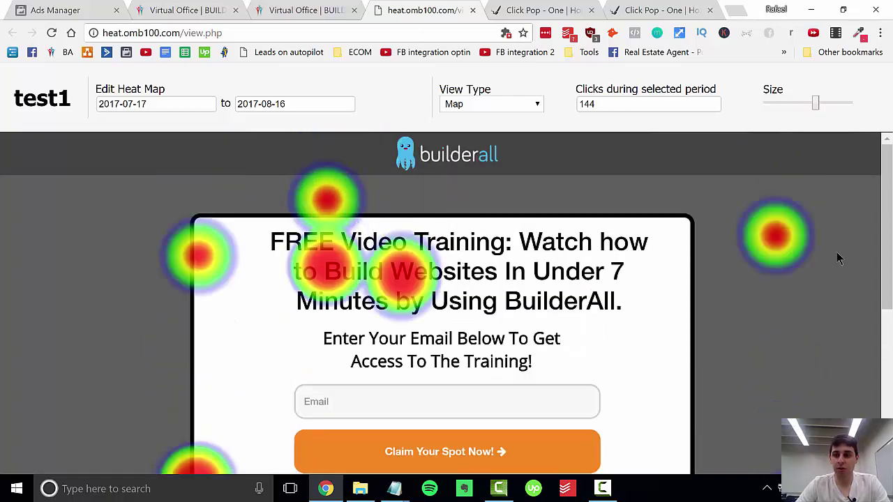
drag(886, 173, 890, 188)
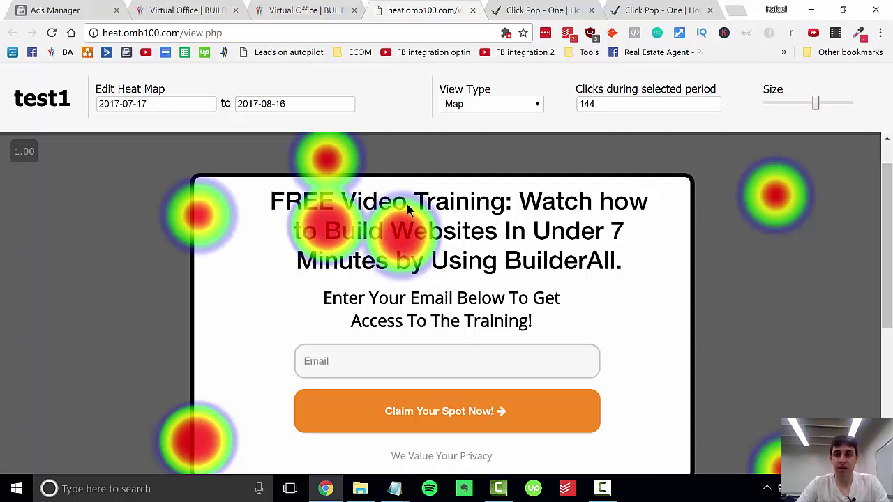
Step: Switch the View Type to Clicks to see individual dots, then back to Map
click(512, 105)
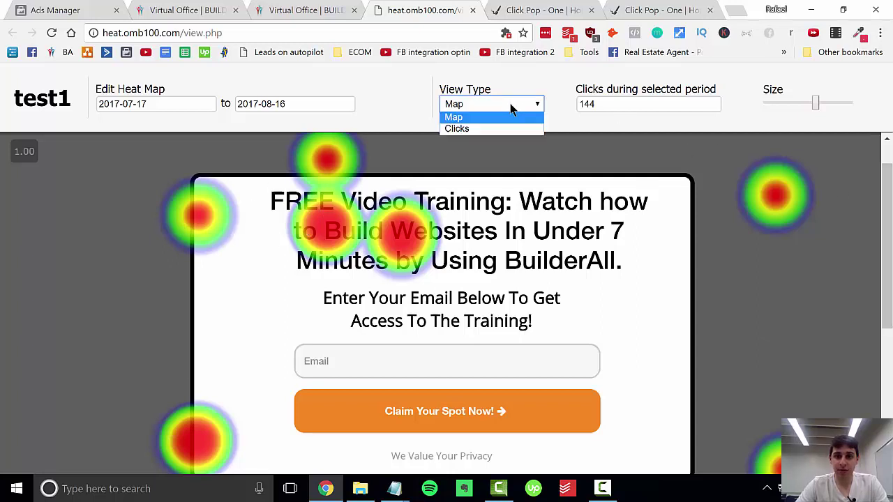
click(481, 130)
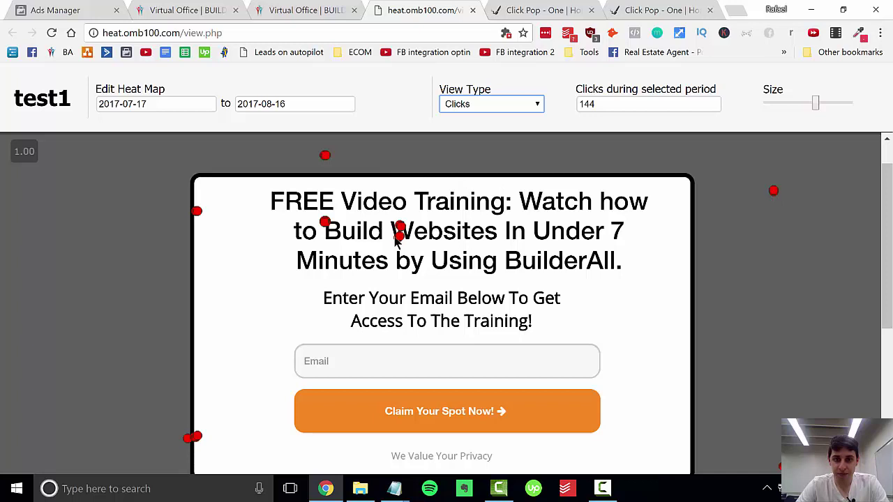
click(473, 105)
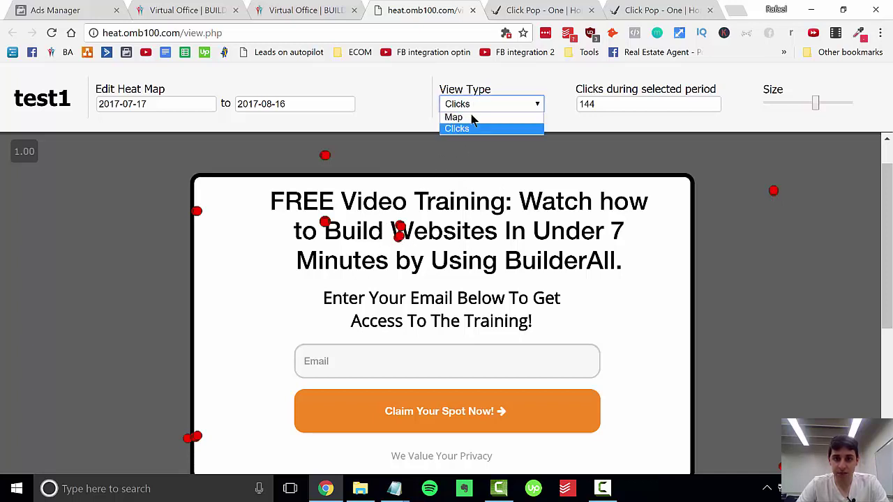
click(471, 125)
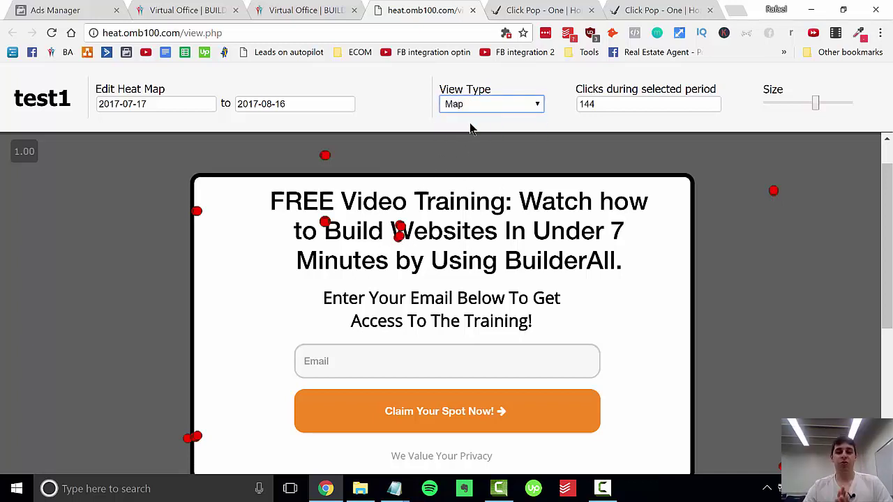